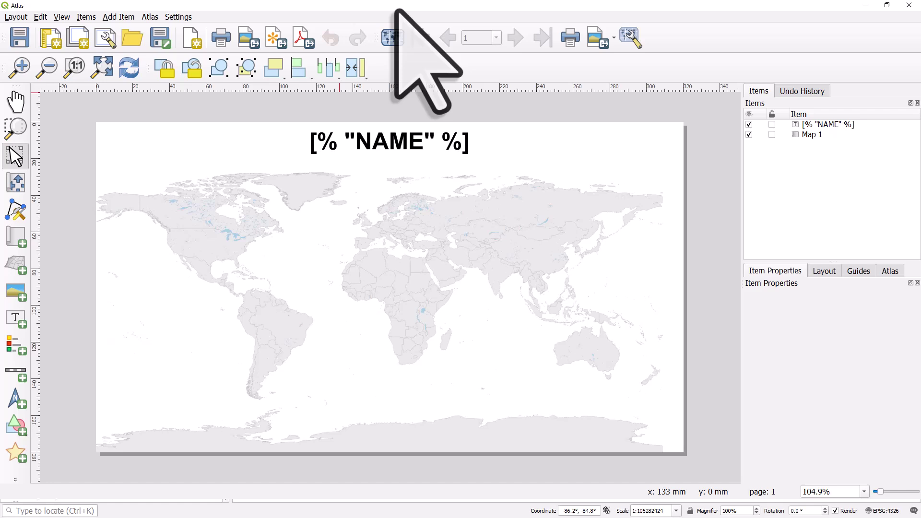
# Step: Turn on the atlas preview to show the Norway page, then minimize the layout window
pyautogui.click(397, 140)
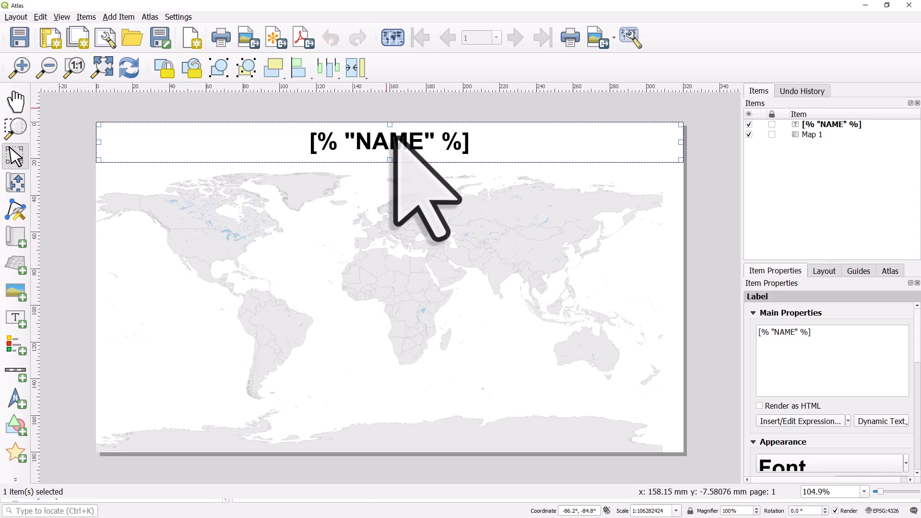
pyautogui.click(392, 42)
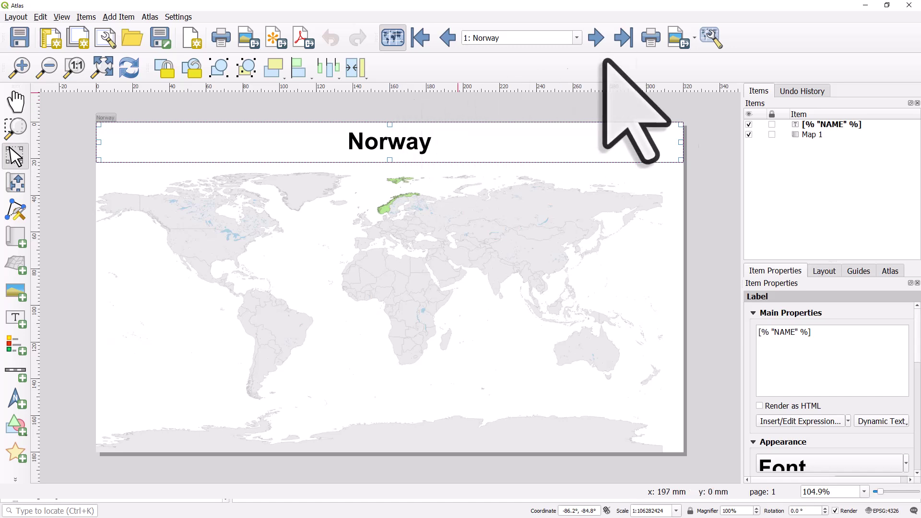
pyautogui.click(865, 5)
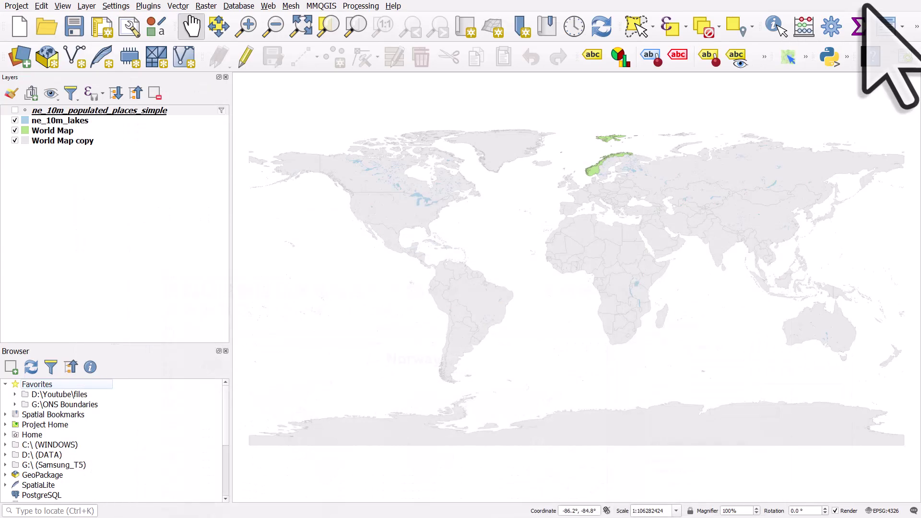
# Step: Show the populated places layer filtered to "pop_max" > 250000, then switch back to the layout
pyautogui.click(15, 111)
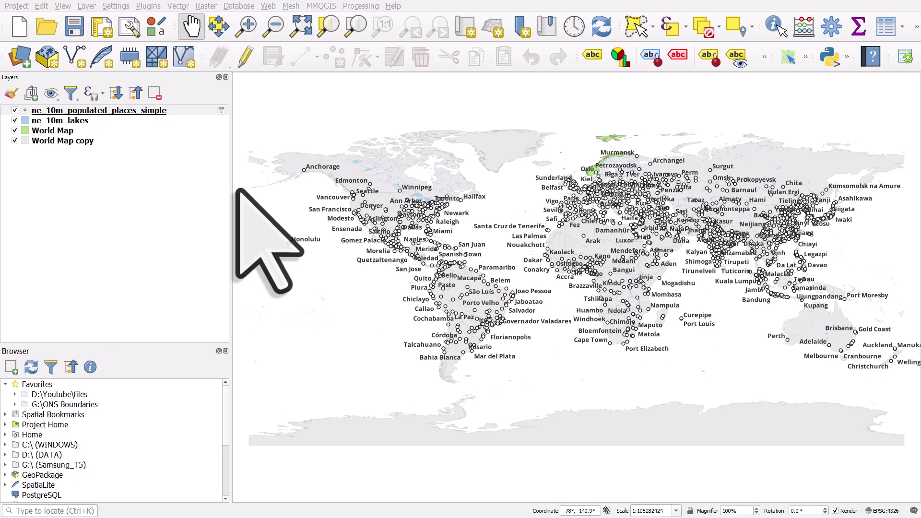
pyautogui.click(221, 111)
pyautogui.moveTo(147, 84); pyautogui.dragTo(643, 111)
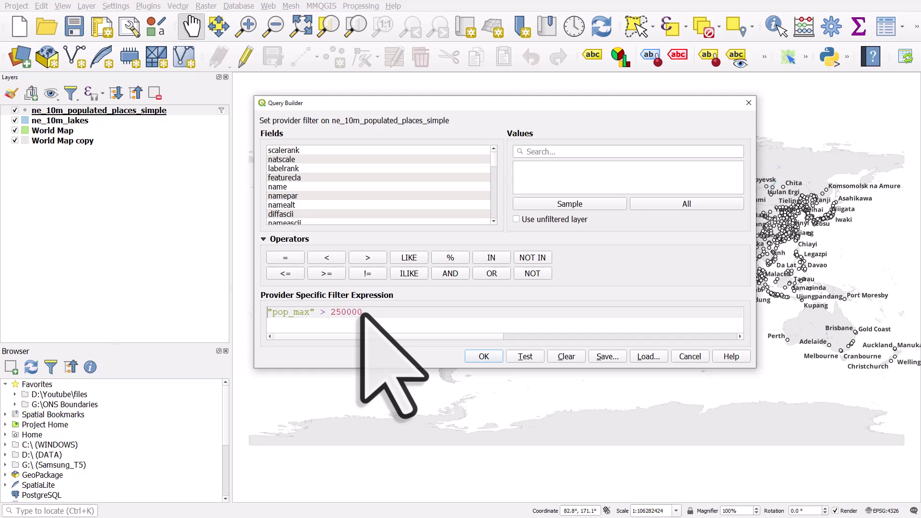
pyautogui.click(494, 359)
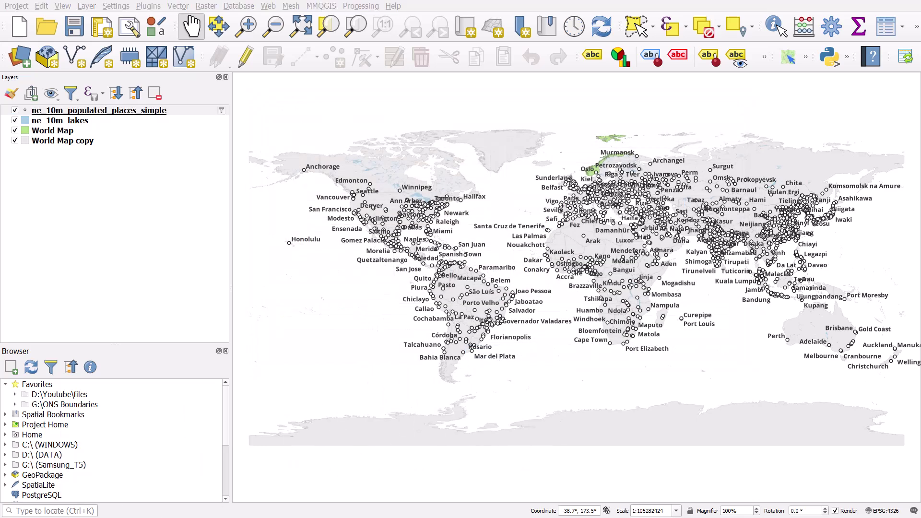
pyautogui.hotkey('alt', 'Tab')
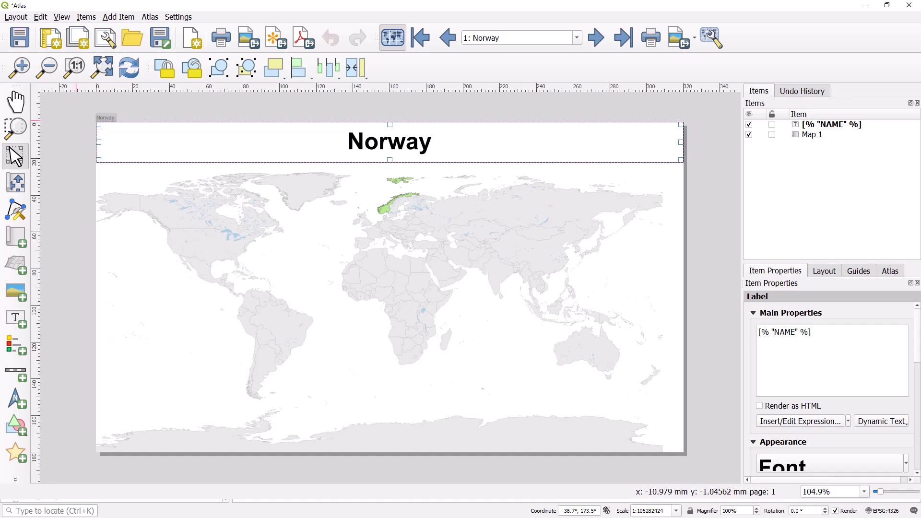
# Step: Deselect the title and refresh the layout so the Norway map draws the city points
pyautogui.click(84, 115)
pyautogui.click(127, 68)
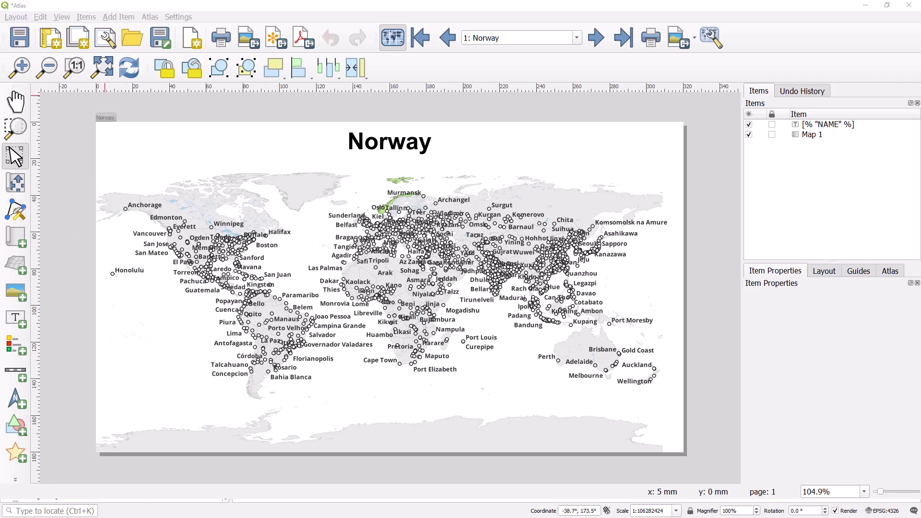
pyautogui.hotkey('alt', 'Tab')
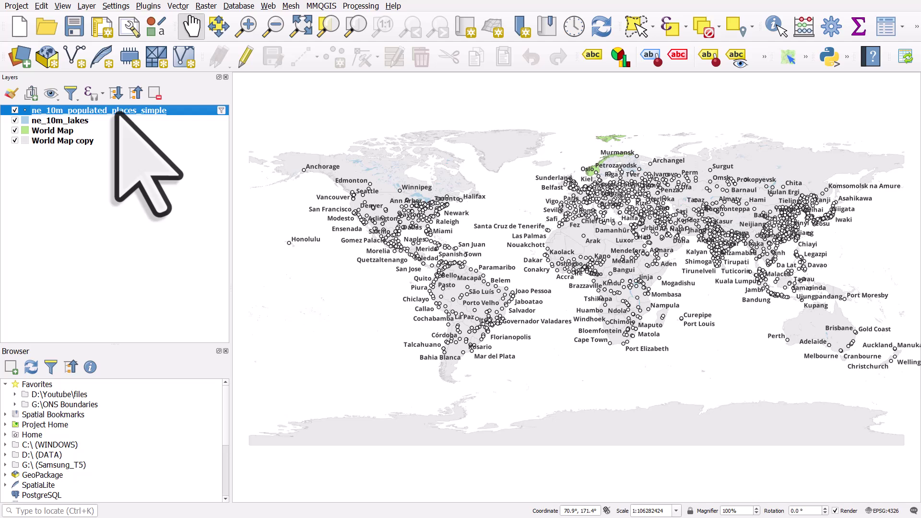
# Step: Switch the populated places symbology to Rule-based and open the default (no filter) rule's filter
pyautogui.doubleClick(96, 111)
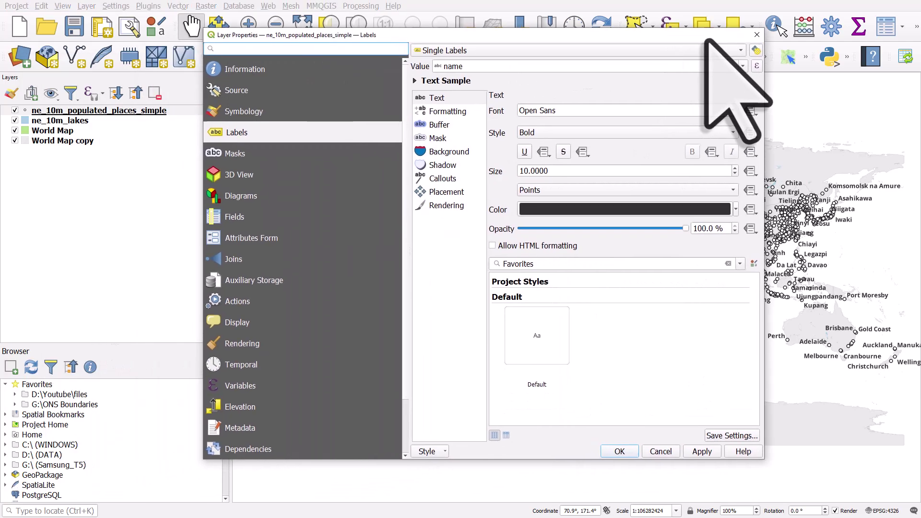
pyautogui.click(268, 113)
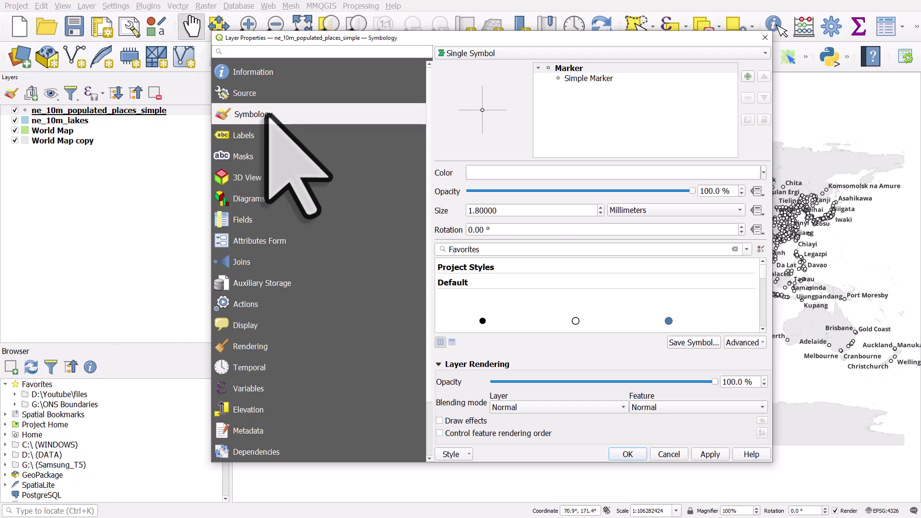
pyautogui.click(475, 54)
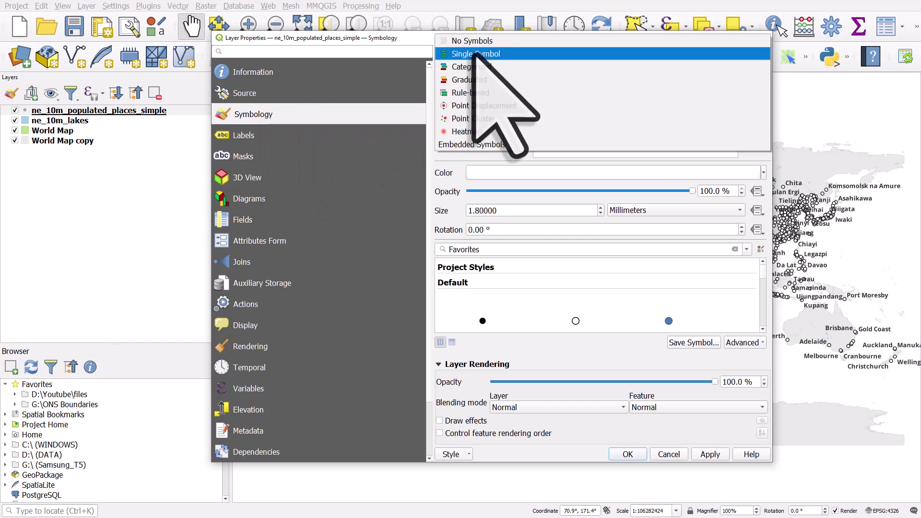
pyautogui.click(496, 92)
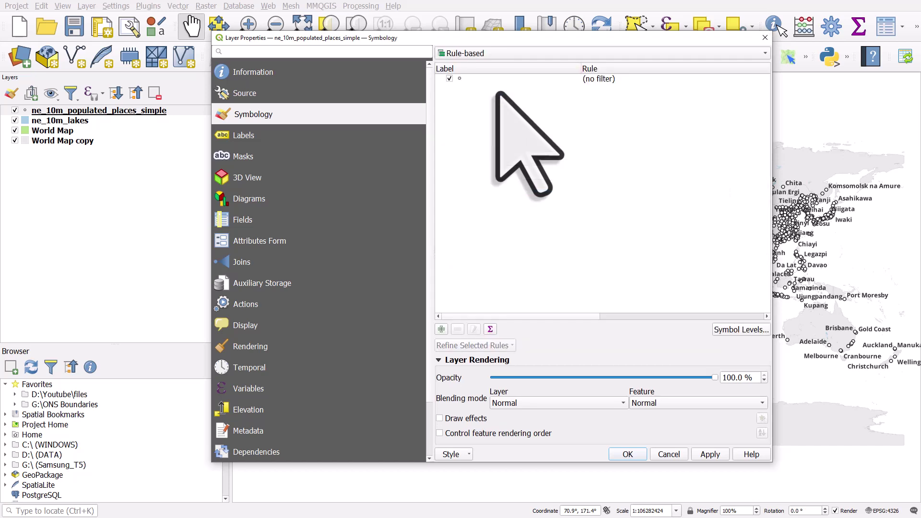
pyautogui.click(476, 79)
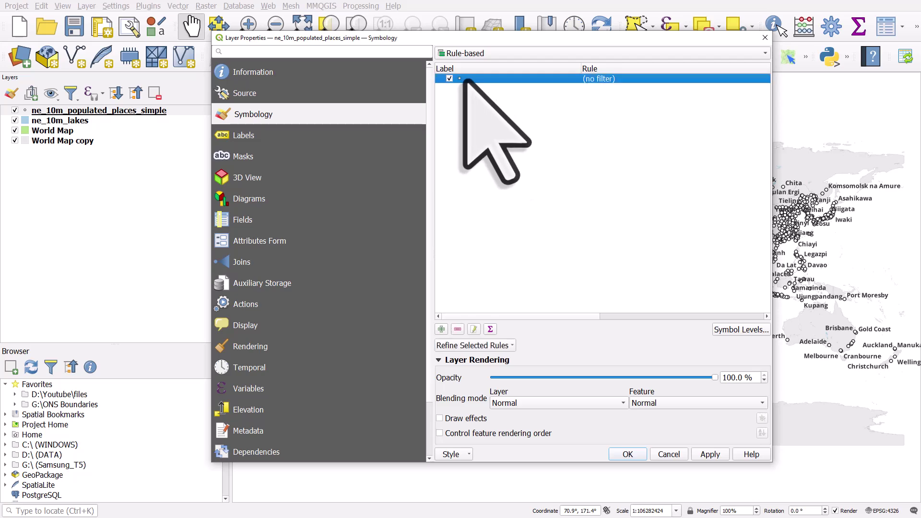
pyautogui.doubleClick(600, 80)
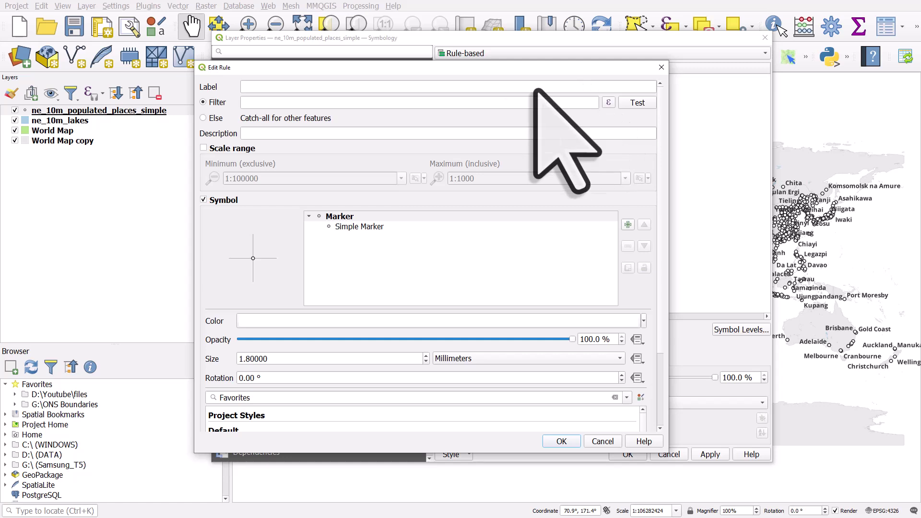
pyautogui.click(402, 106)
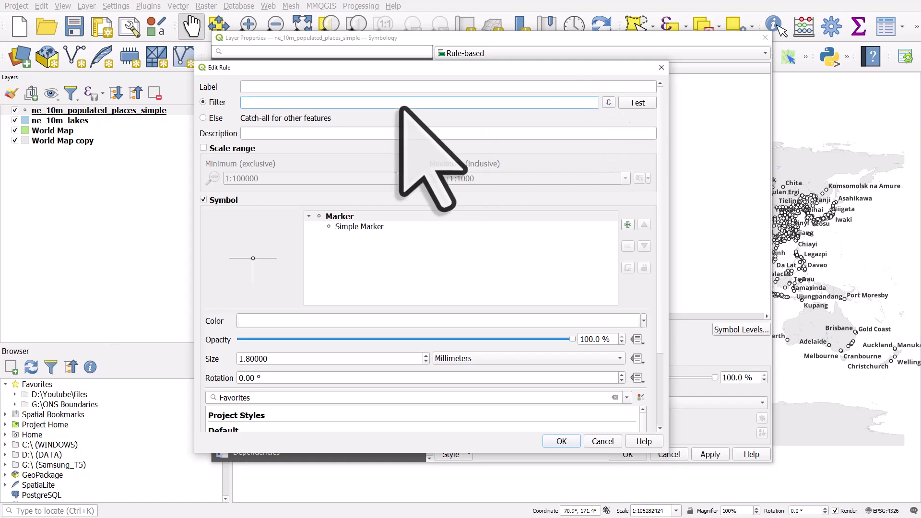
pyautogui.click(608, 102)
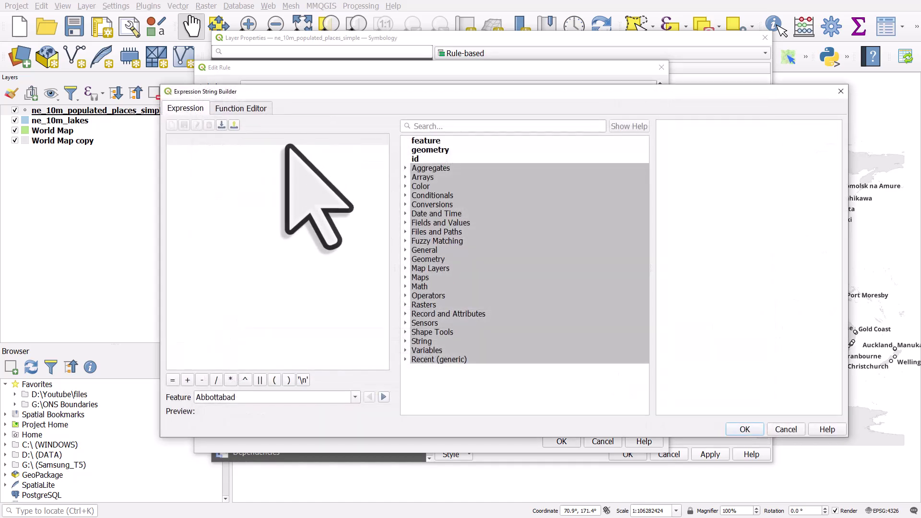
pyautogui.write('inte')
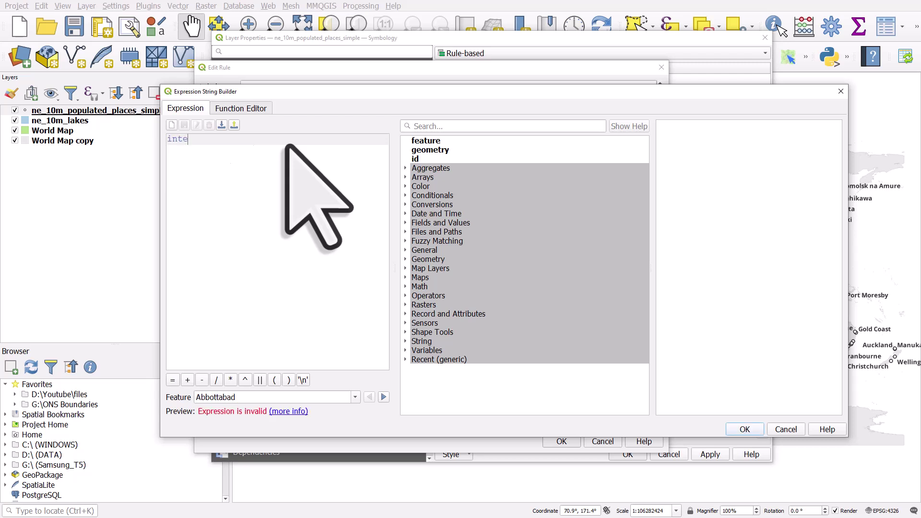
pyautogui.write('rsects(')
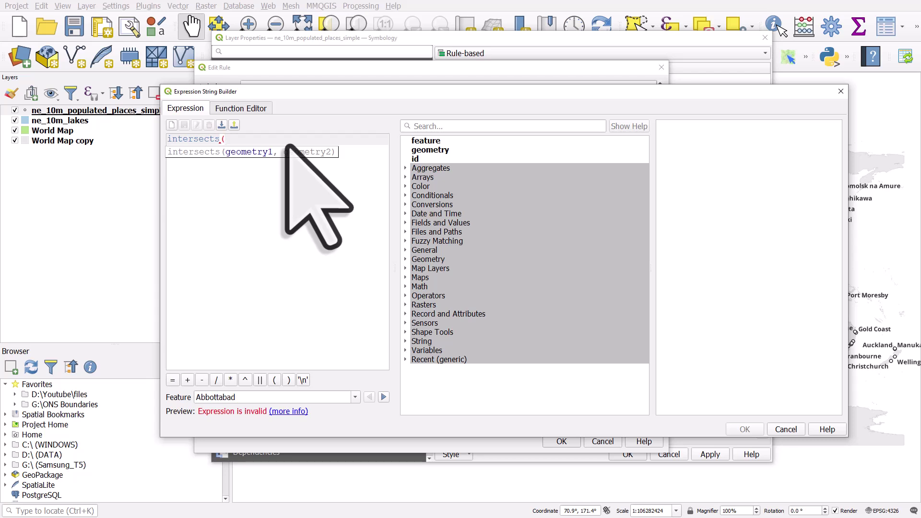
pyautogui.write('$geometry,')
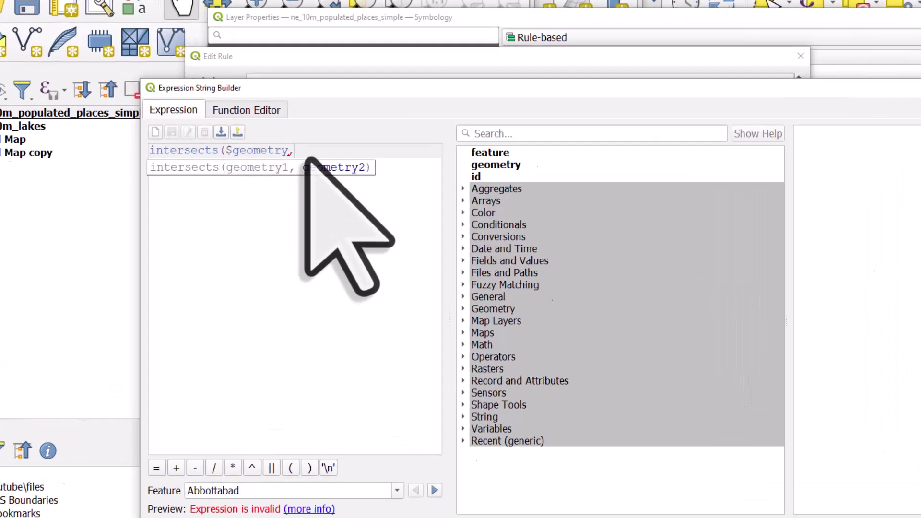
pyautogui.write('@atlas')
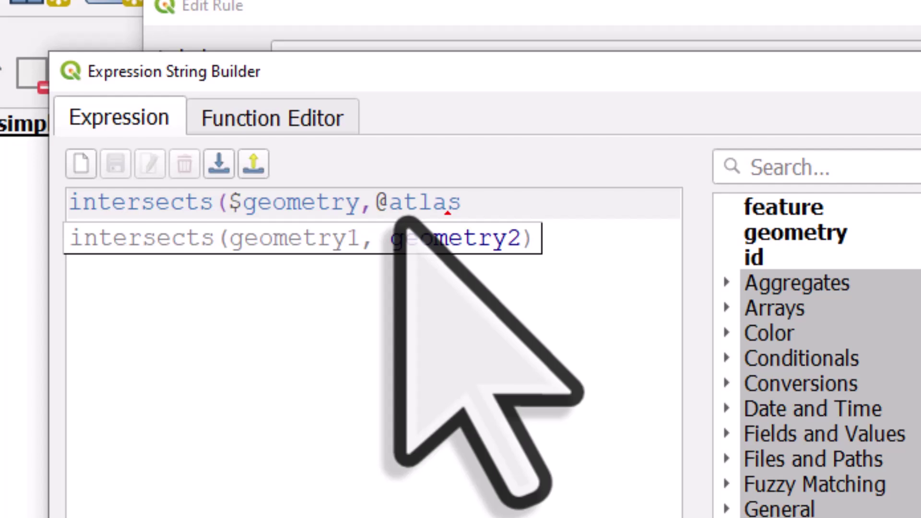
pyautogui.click(882, 168)
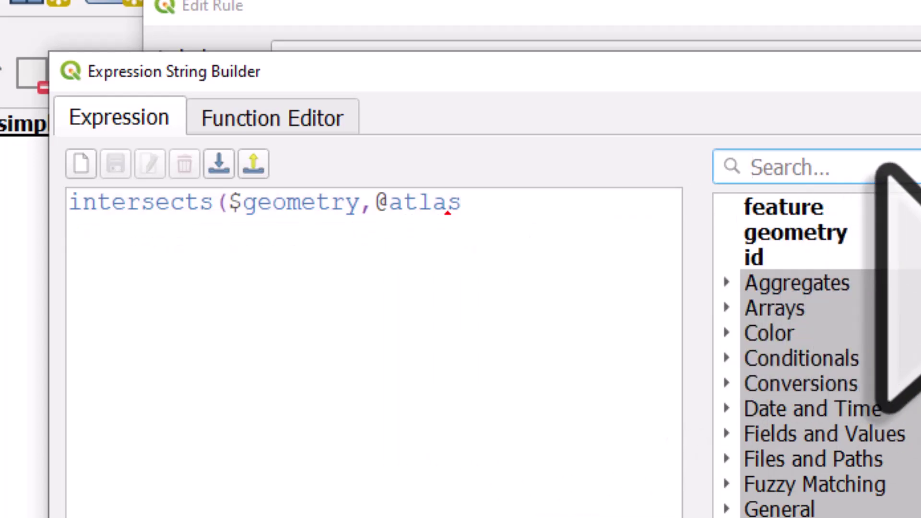
pyautogui.write('atlas')
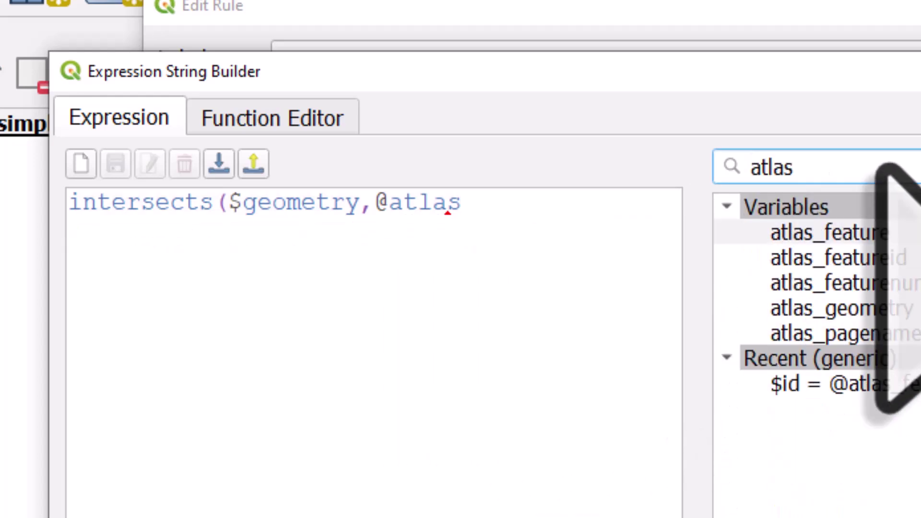
pyautogui.click(834, 308)
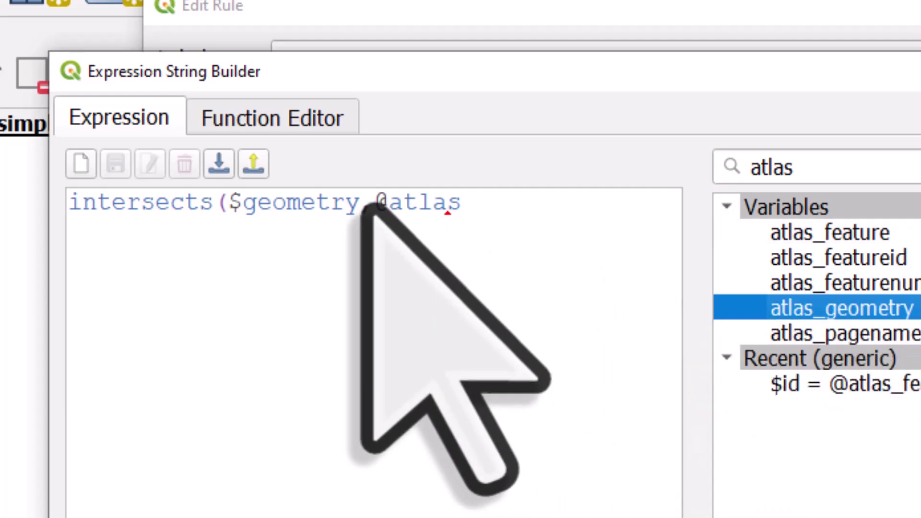
pyautogui.moveTo(368, 207); pyautogui.dragTo(533, 207)
pyautogui.press('BackSpace')
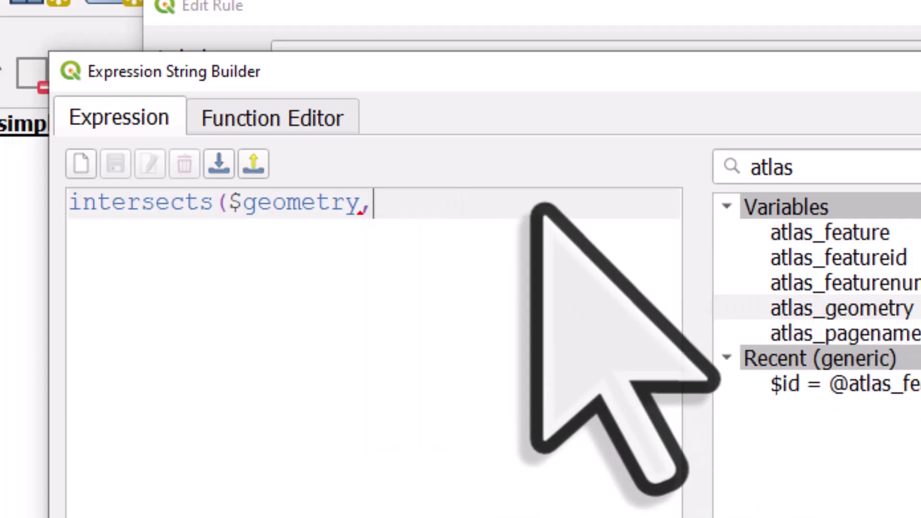
pyautogui.doubleClick(887, 308)
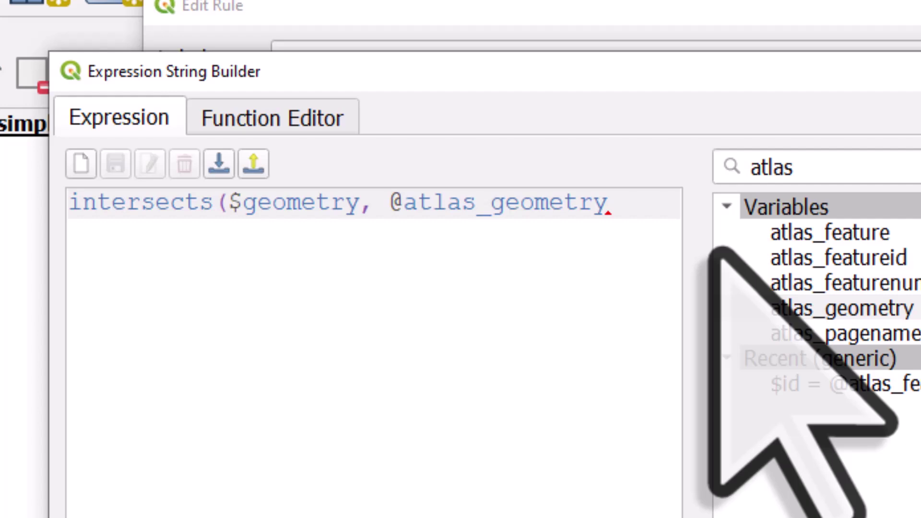
pyautogui.write(')')
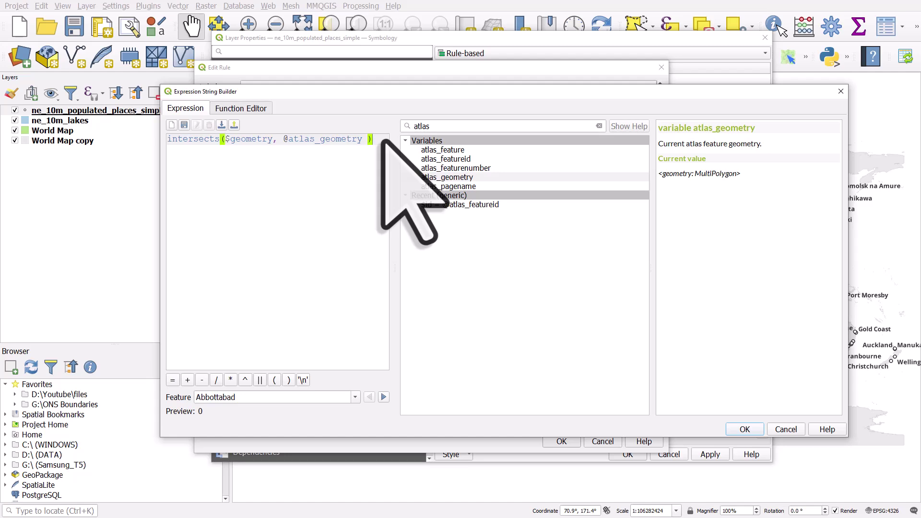
# Step: Accept the expression, the edited rule and the layer properties to apply the atlas filter
pyautogui.click(741, 430)
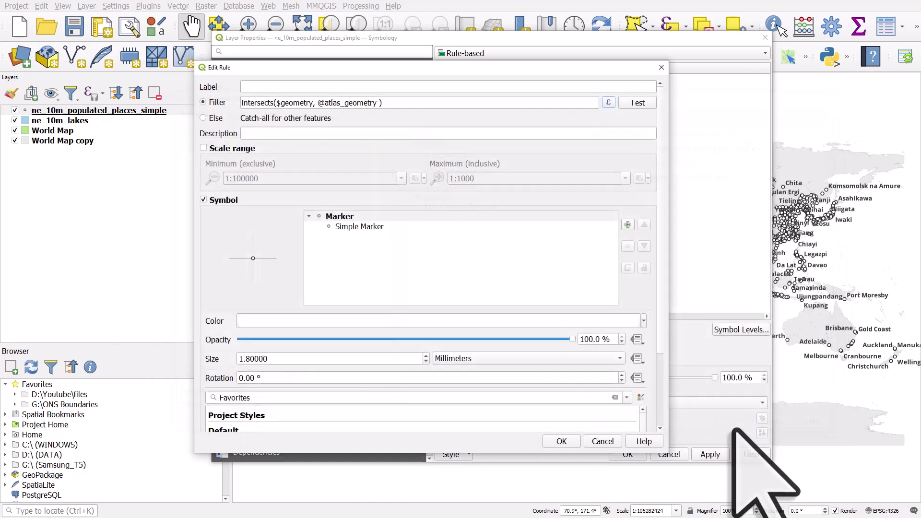
pyautogui.click(573, 442)
pyautogui.click(608, 453)
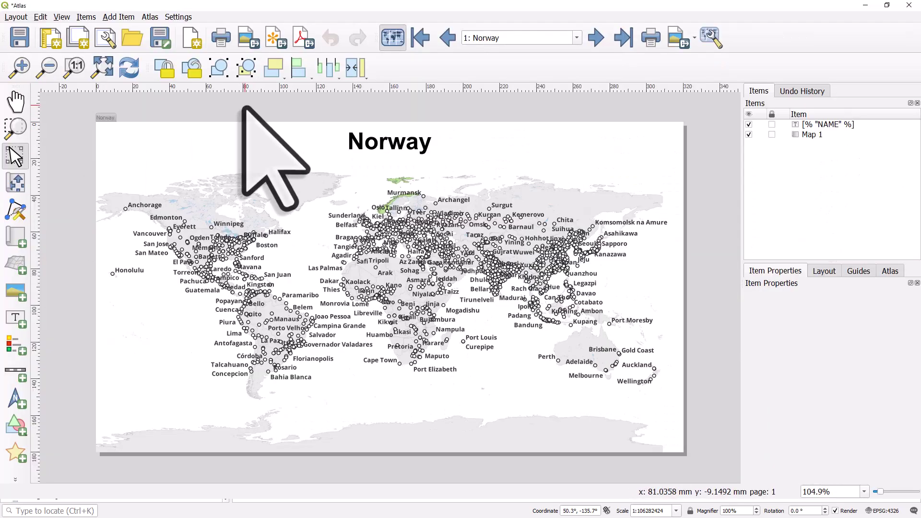
# Step: Refresh the layout, then page through Sweden, Germany, Croatia and Myanmar to 14: Botswana
pyautogui.click(133, 75)
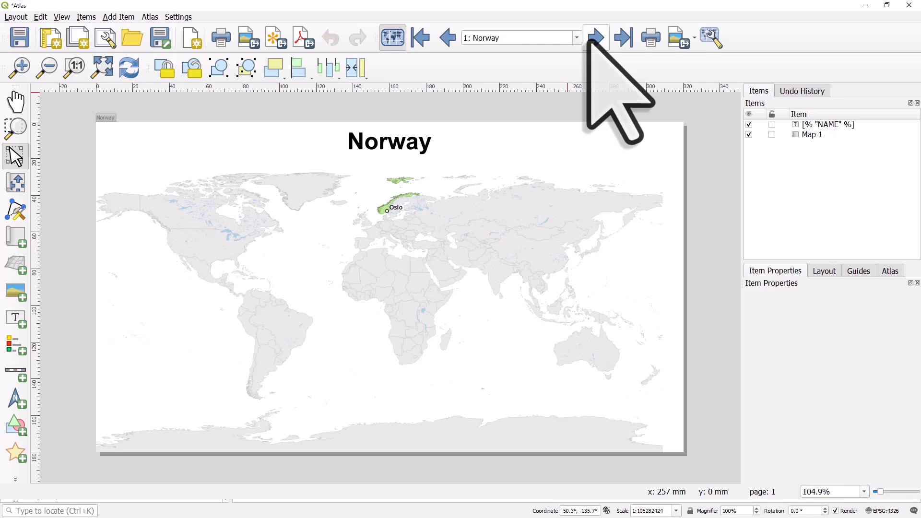
pyautogui.click(590, 43)
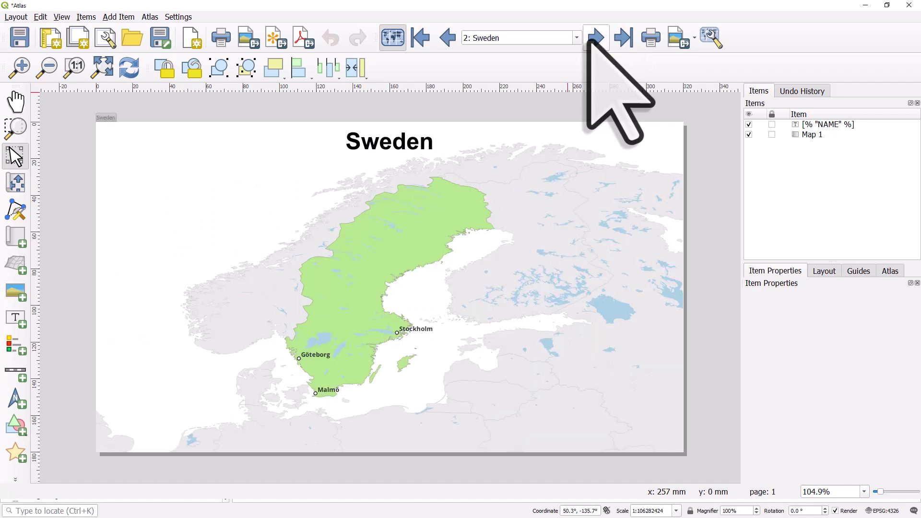
pyautogui.click(591, 43)
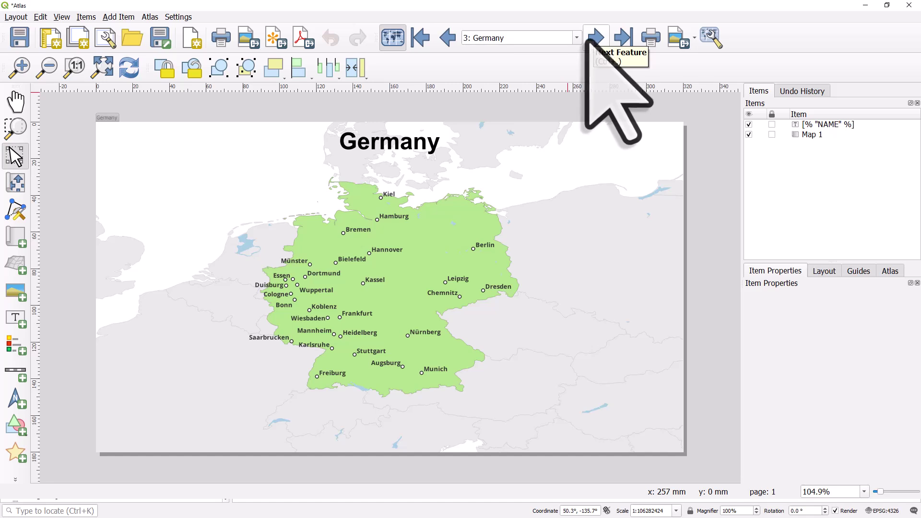
pyautogui.click(577, 39)
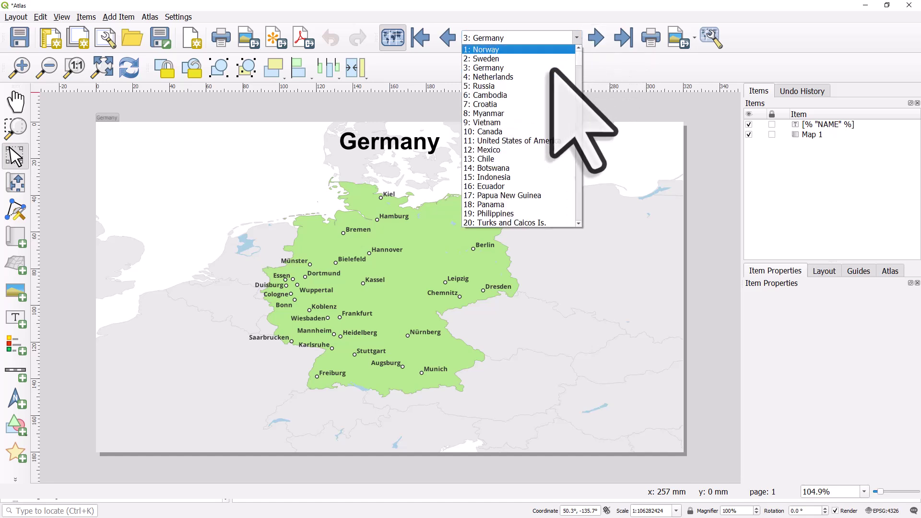
pyautogui.click(526, 103)
pyautogui.click(591, 44)
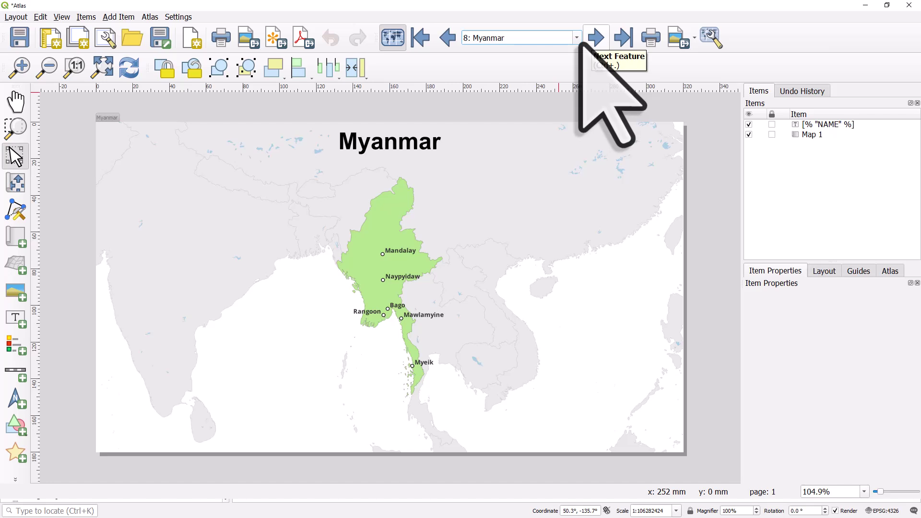
pyautogui.click(577, 42)
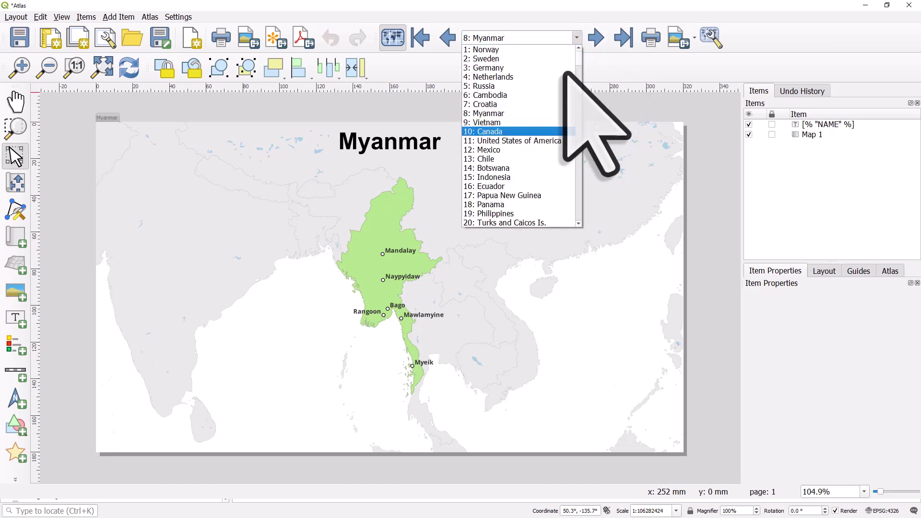
pyautogui.click(518, 169)
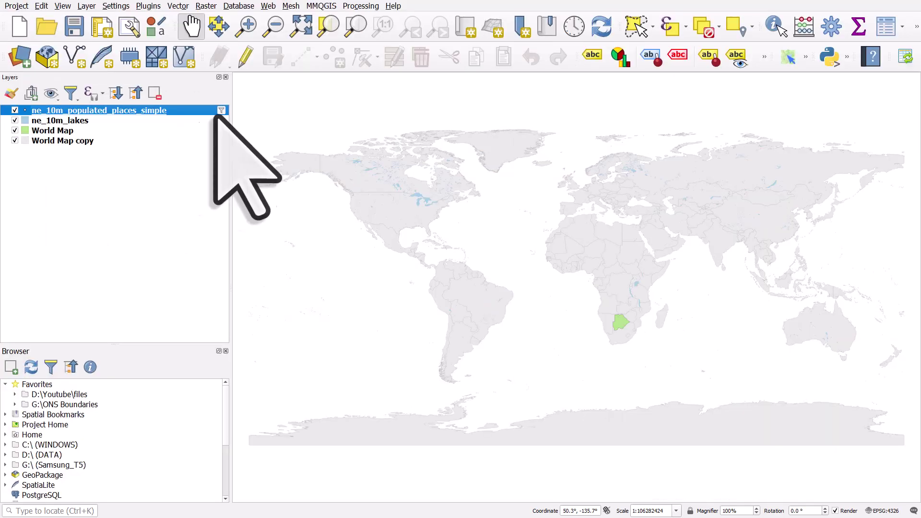
# Step: Change the populated places filter threshold from 250000 to "pop_max" > 150000
pyautogui.click(221, 111)
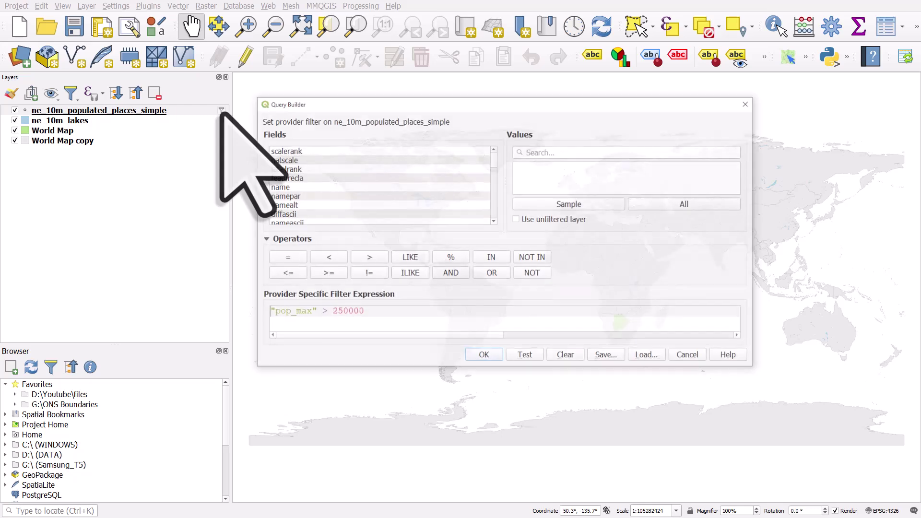
pyautogui.moveTo(336, 311); pyautogui.dragTo(330, 311)
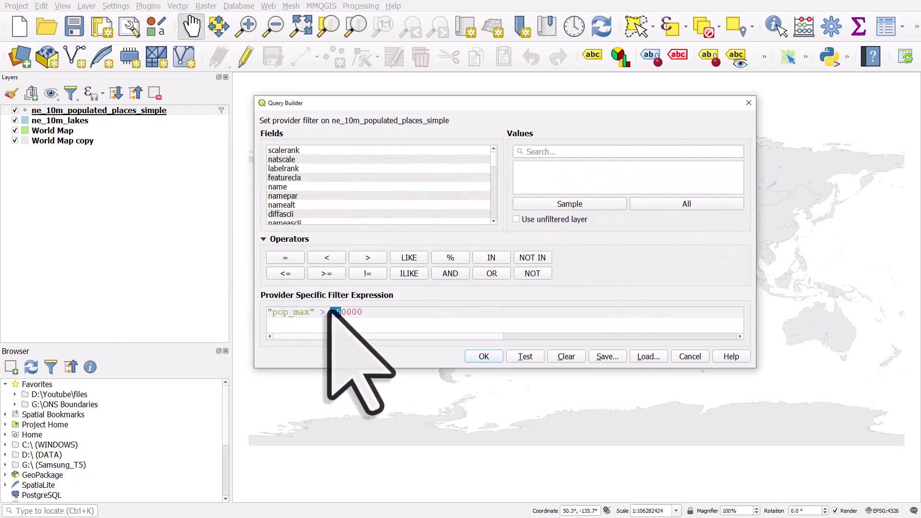
pyautogui.click(483, 356)
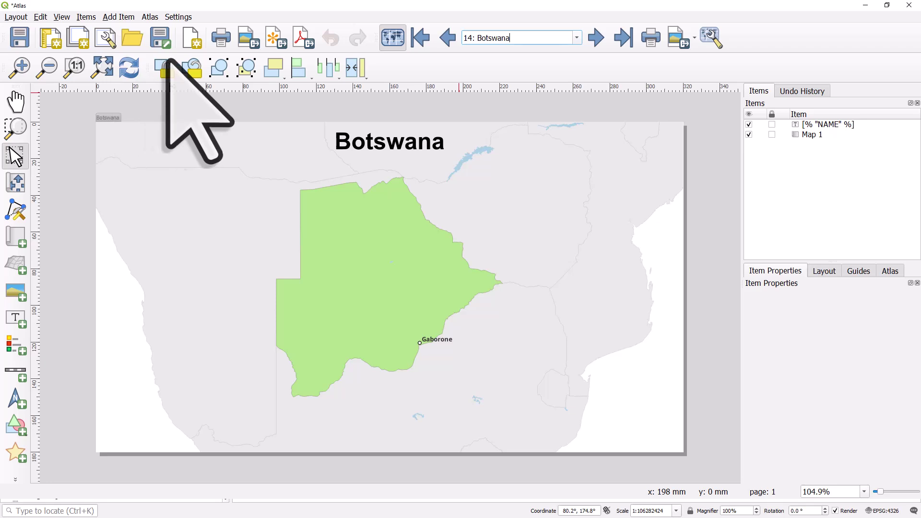
# Step: View the Chile, Panama and Philippines atlas pages, ending on 15: Indonesia
pyautogui.click(576, 37)
pyautogui.click(532, 164)
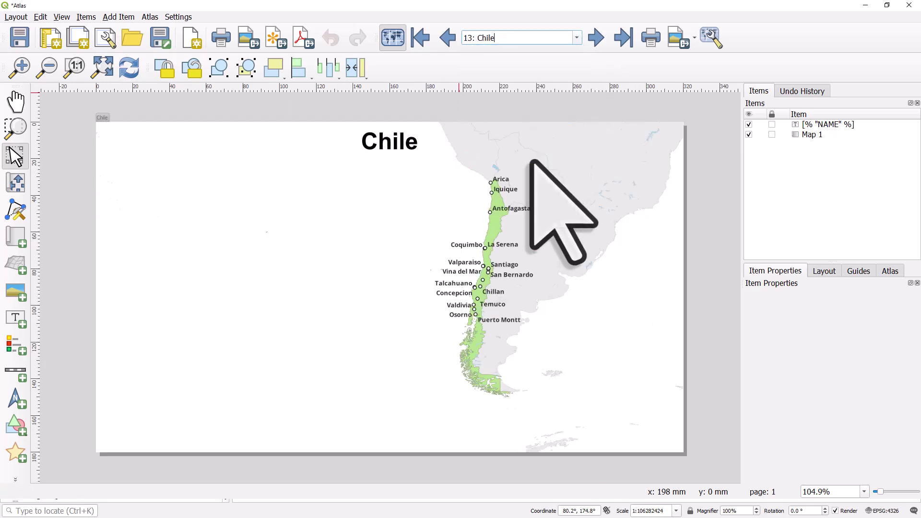
pyautogui.click(576, 38)
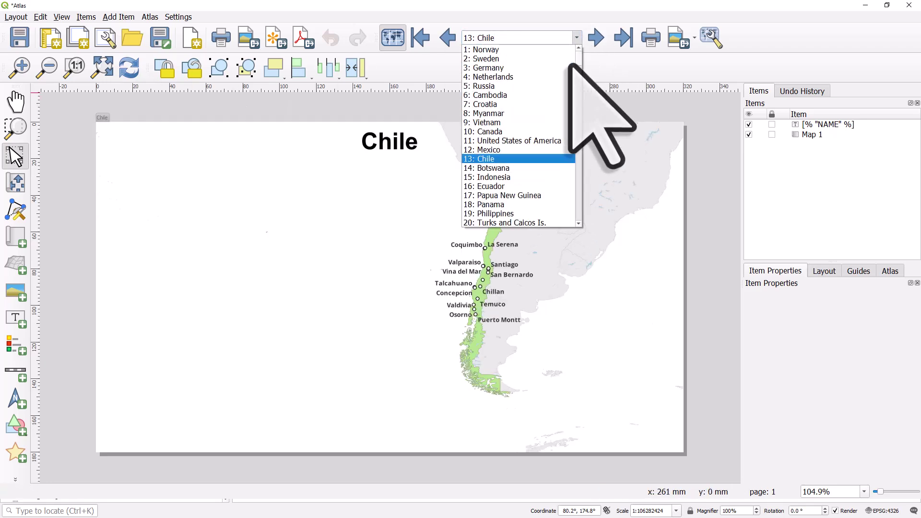
pyautogui.click(509, 208)
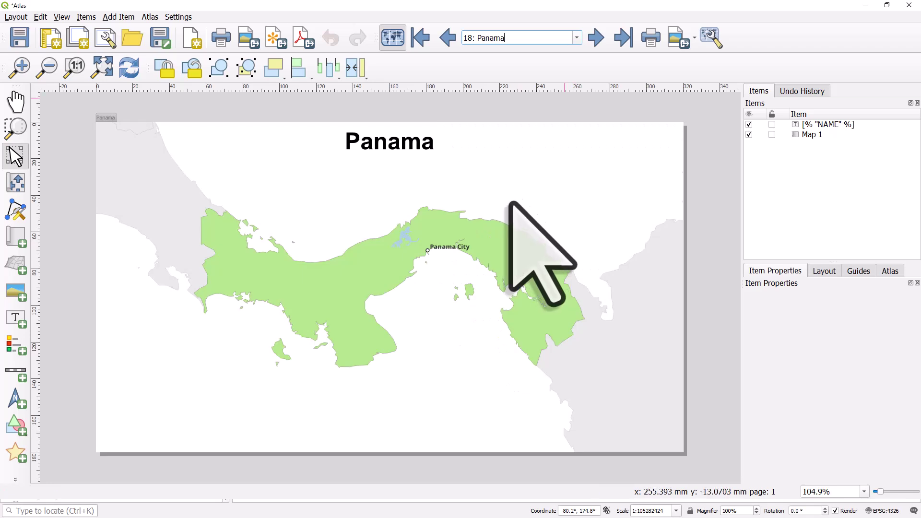
pyautogui.click(591, 40)
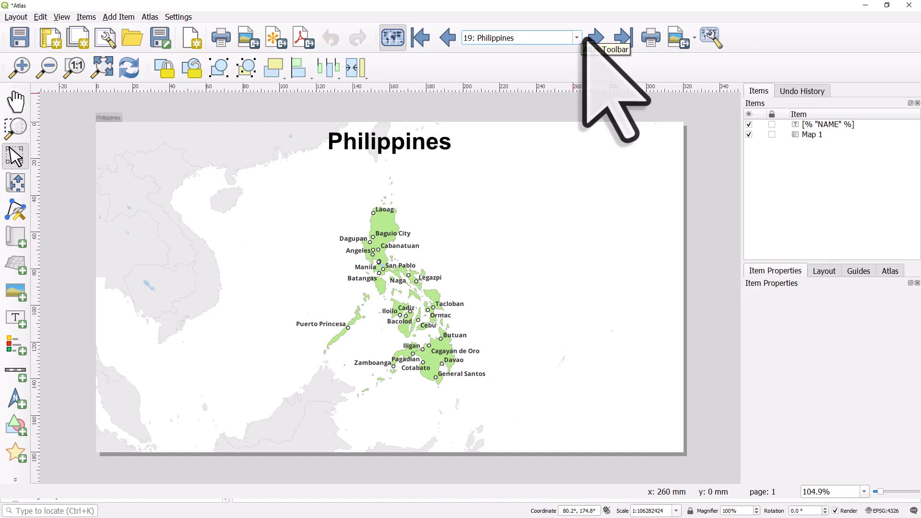
pyautogui.click(578, 38)
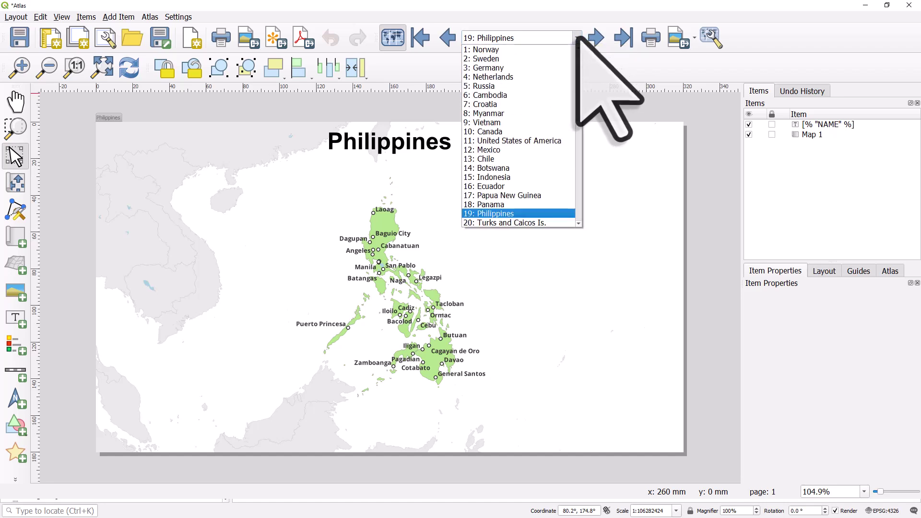
pyautogui.click(500, 177)
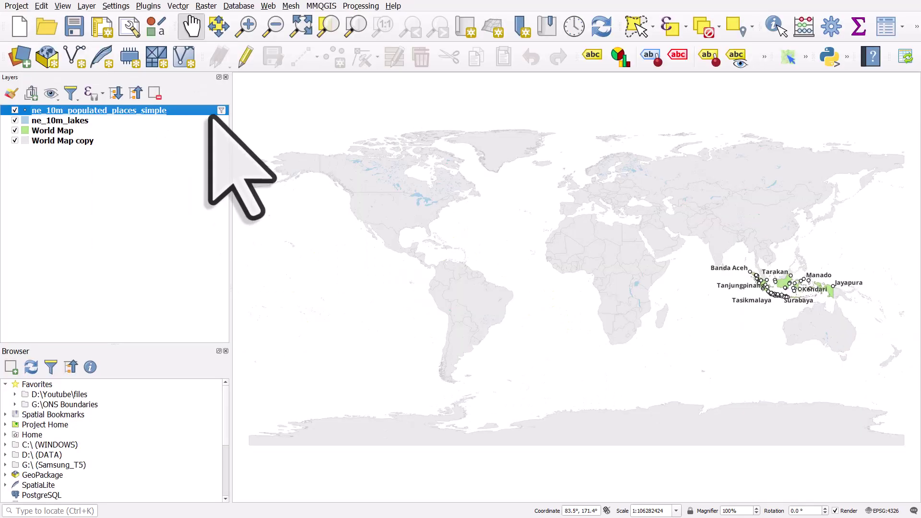
# Step: Raise the population threshold to 500000, then to 1000000, and refresh the layout map
pyautogui.click(221, 110)
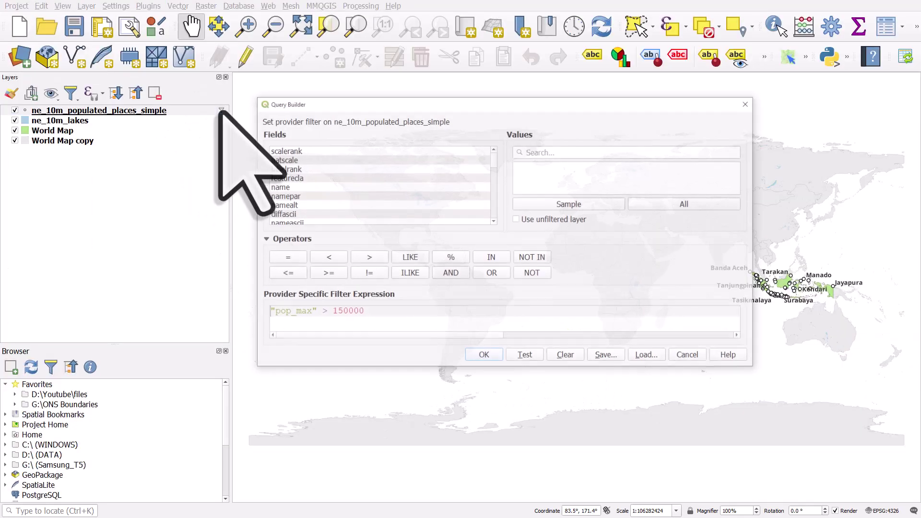
pyautogui.moveTo(341, 312); pyautogui.dragTo(331, 313)
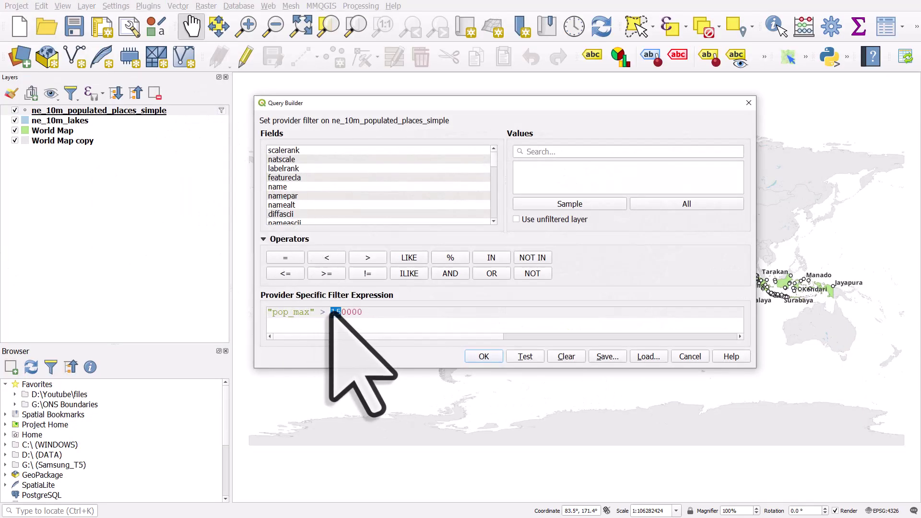
pyautogui.click(478, 354)
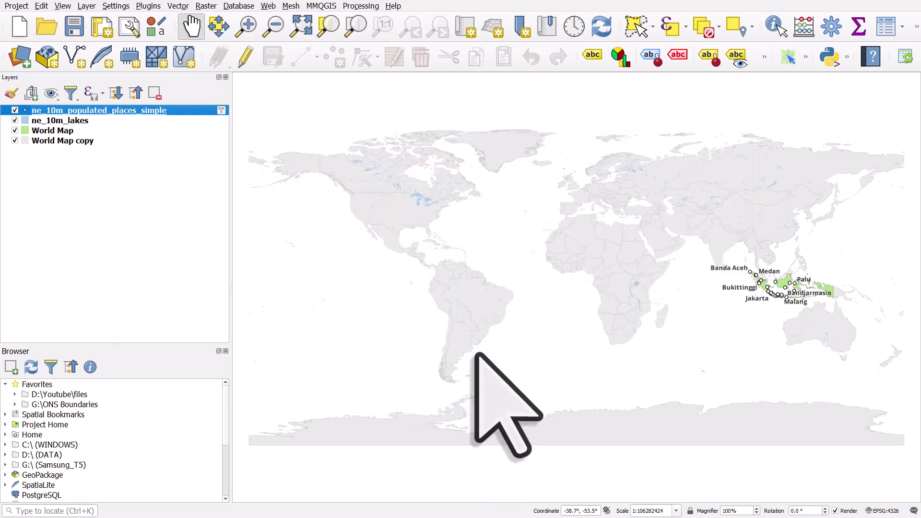
pyautogui.click(221, 110)
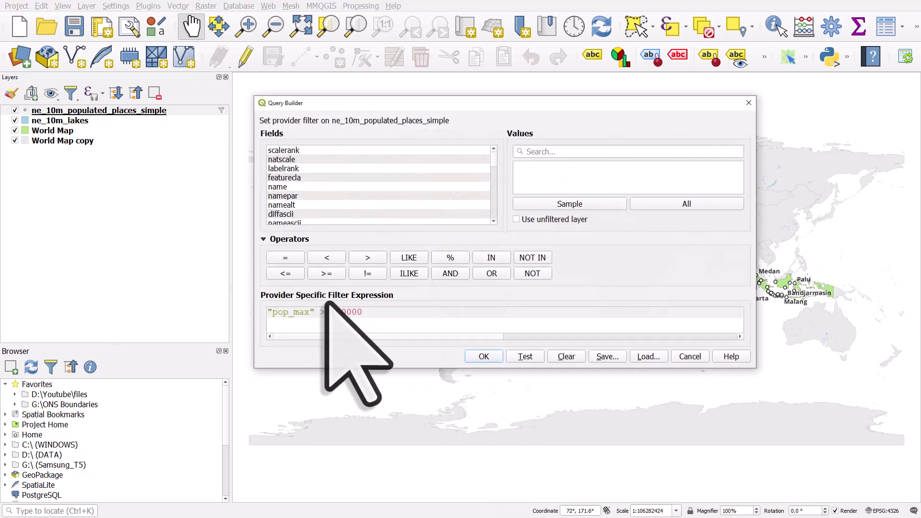
pyautogui.moveTo(335, 311); pyautogui.dragTo(331, 312)
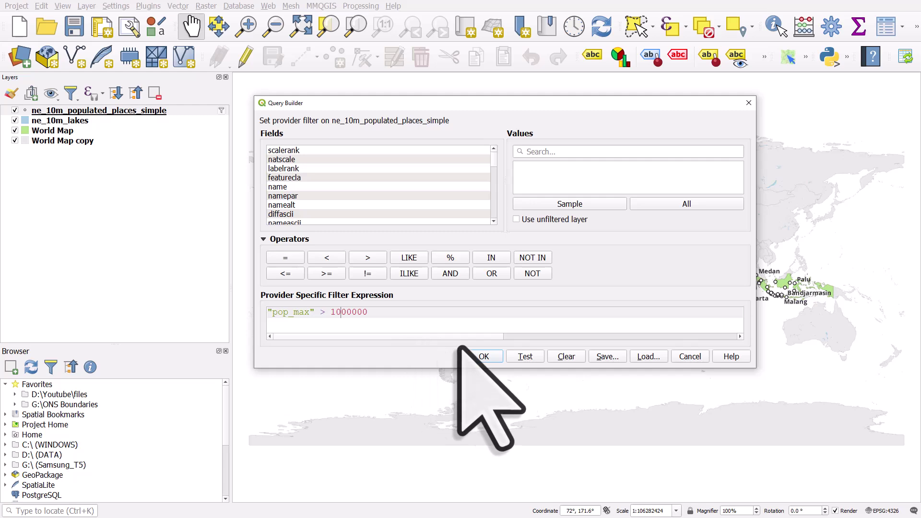
pyautogui.click(484, 356)
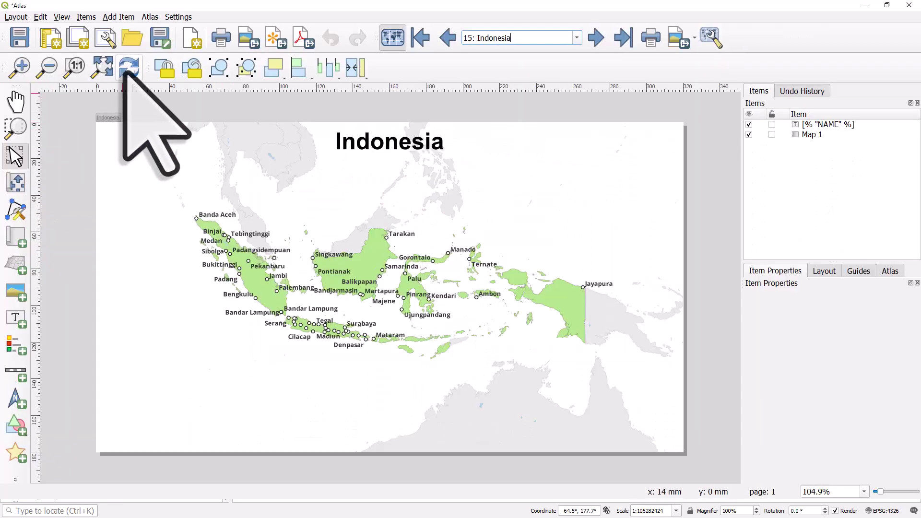
pyautogui.click(123, 70)
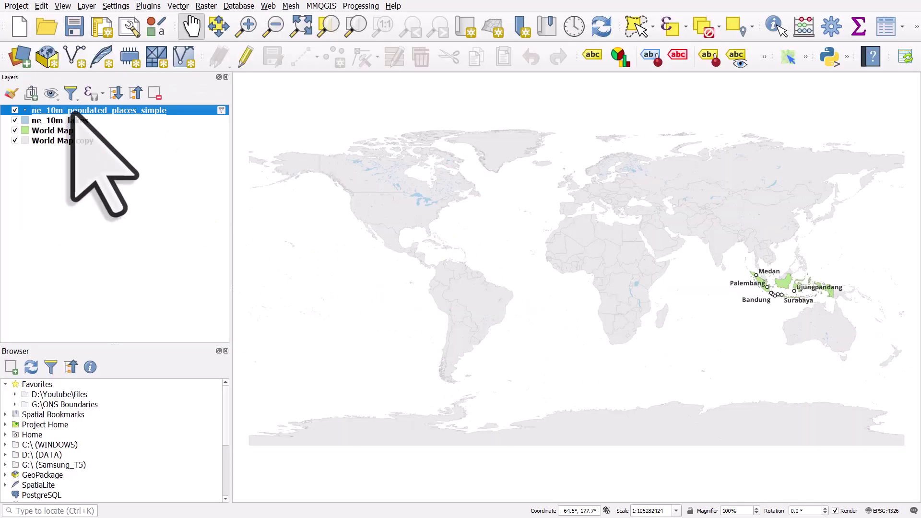
pyautogui.doubleClick(73, 114)
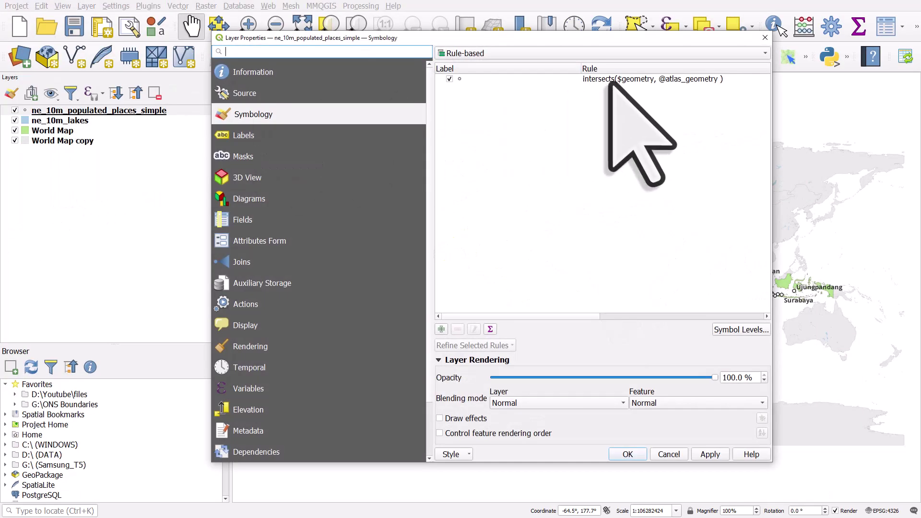
pyautogui.hscroll(3, 624, 114)
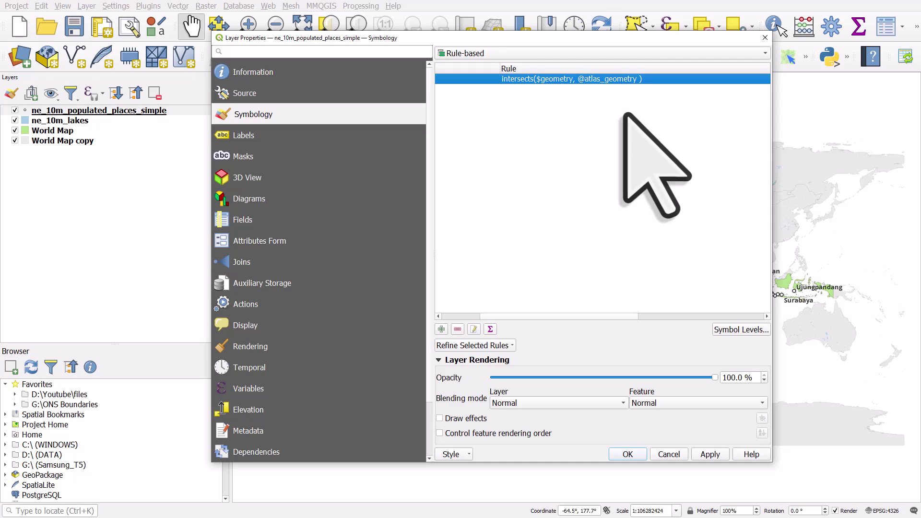
pyautogui.moveTo(544, 317); pyautogui.dragTo(494, 316)
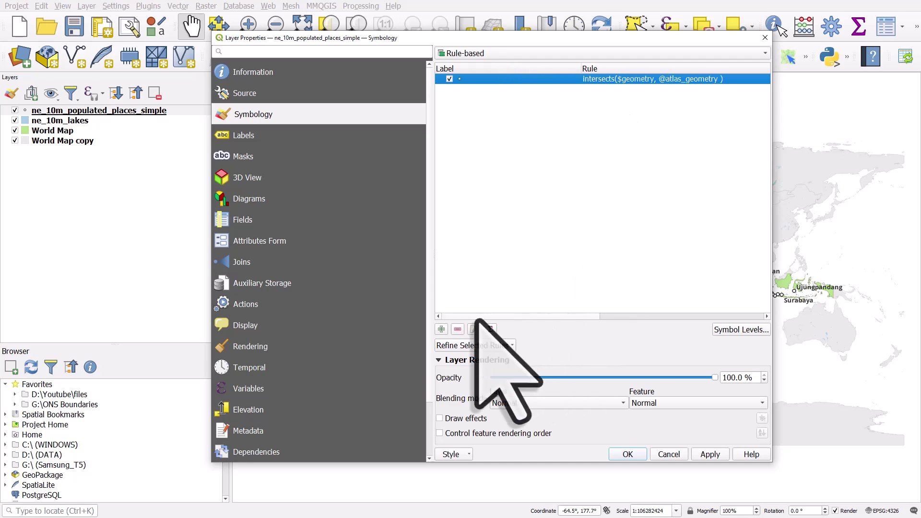
pyautogui.doubleClick(607, 79)
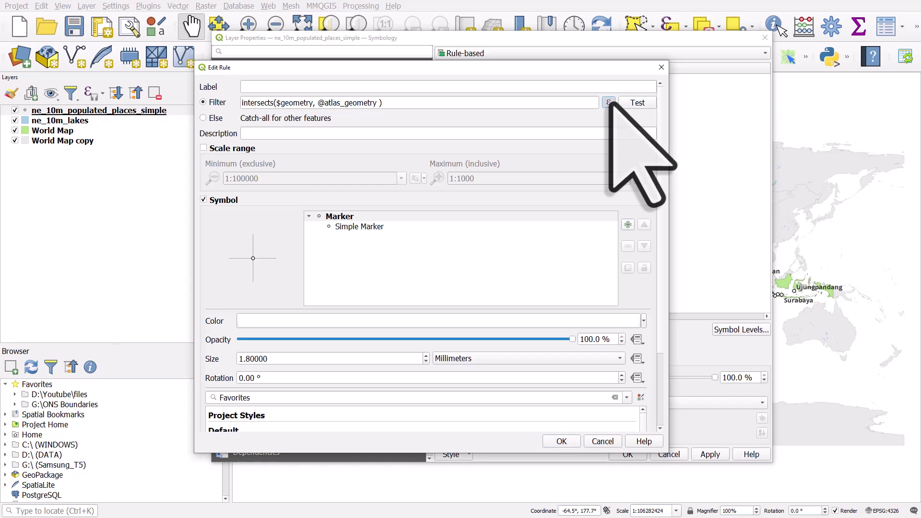
pyautogui.click(608, 103)
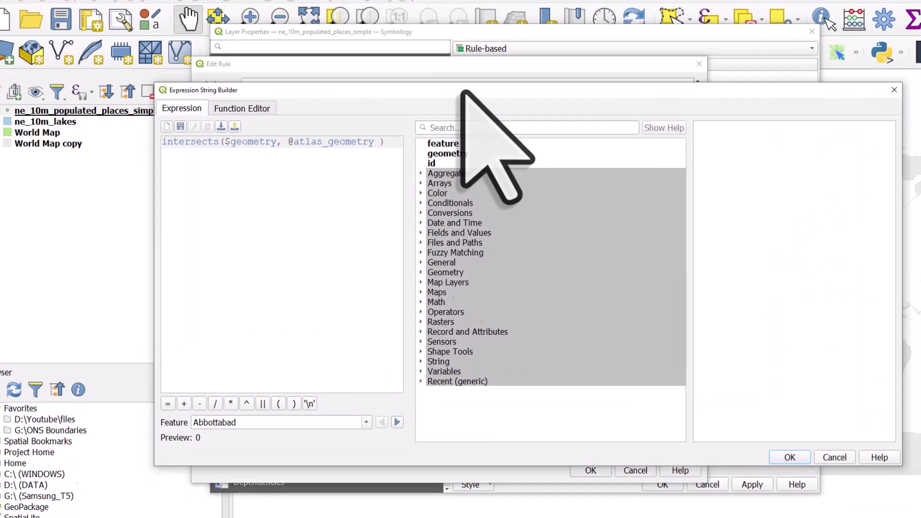